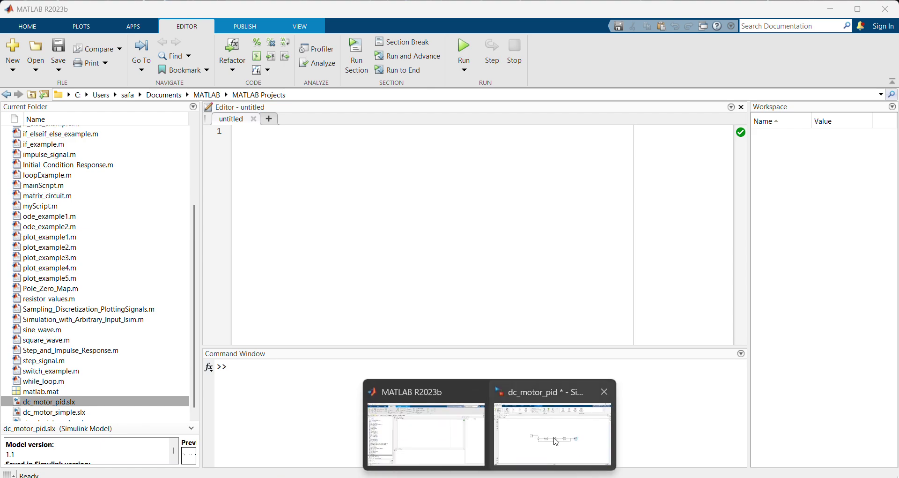
Switch to the dc_motor_pid model in Simulink and go through its Step, Sum, PID Controller and Gain blocks.
{"action": "left_click", "coordinate": [562, 438]}
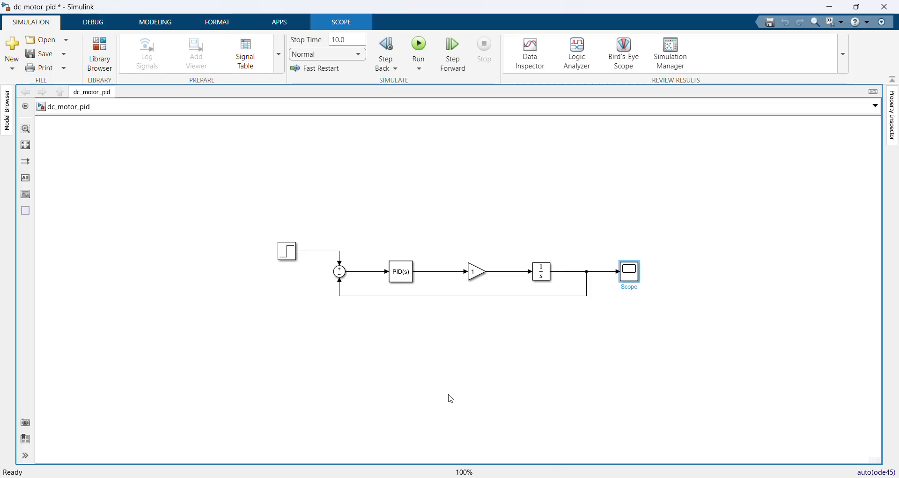
{"action": "left_click", "coordinate": [286, 261]}
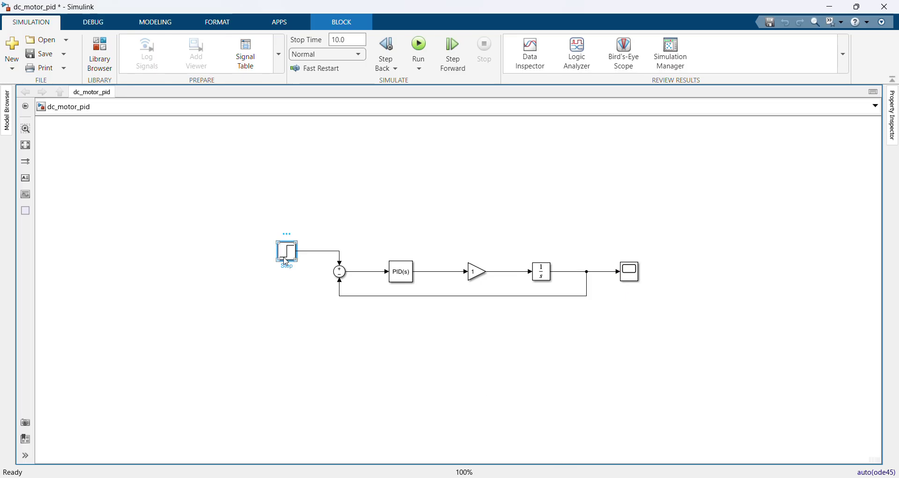
{"action": "left_click", "coordinate": [341, 276]}
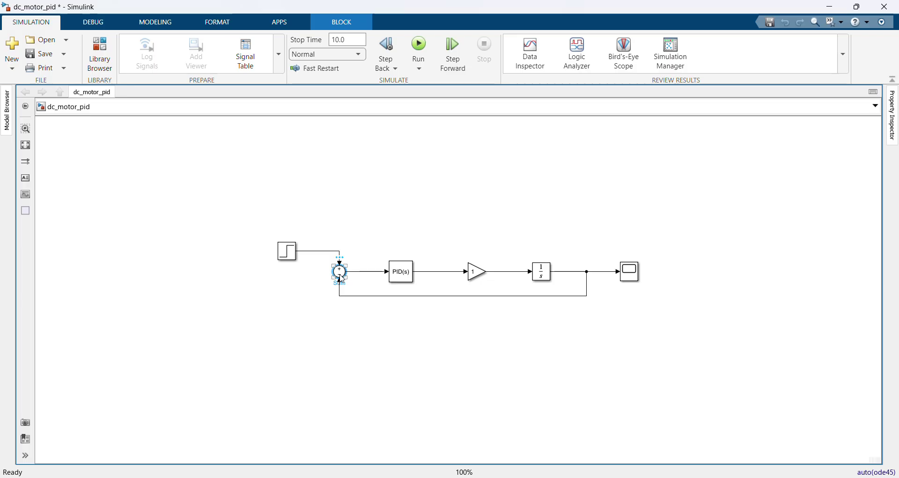
{"action": "left_click", "coordinate": [403, 284]}
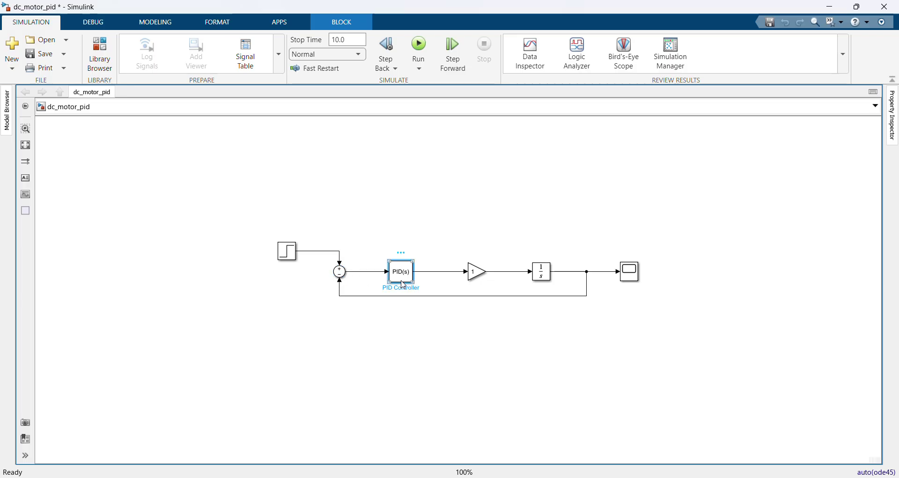
{"action": "left_click", "coordinate": [475, 274]}
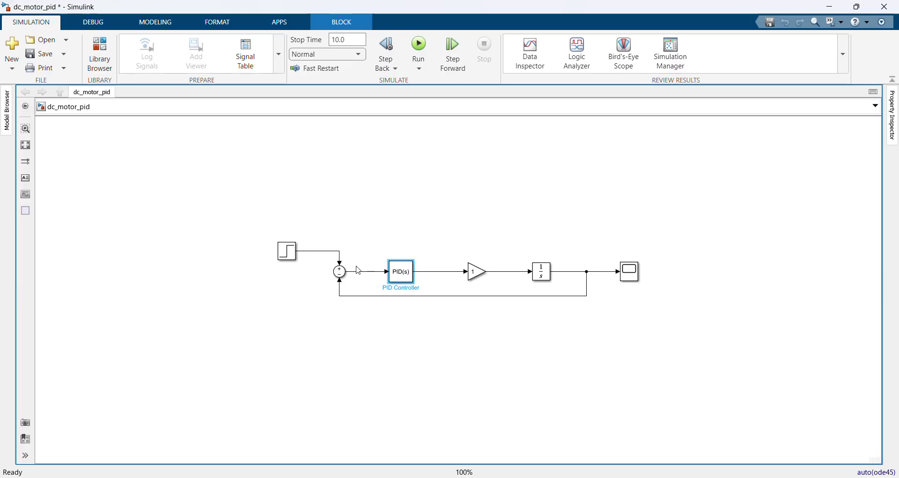
Set the PID Controller block's integral gain to 0 and its derivative gain to 0.
{"action": "double_click", "coordinate": [400, 282]}
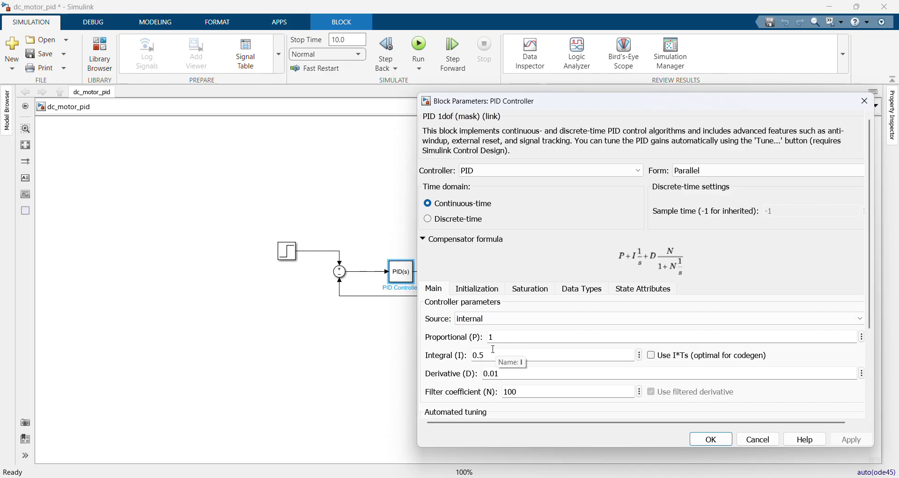
{"action": "double_click", "coordinate": [479, 355]}
{"action": "type", "text": "0"}
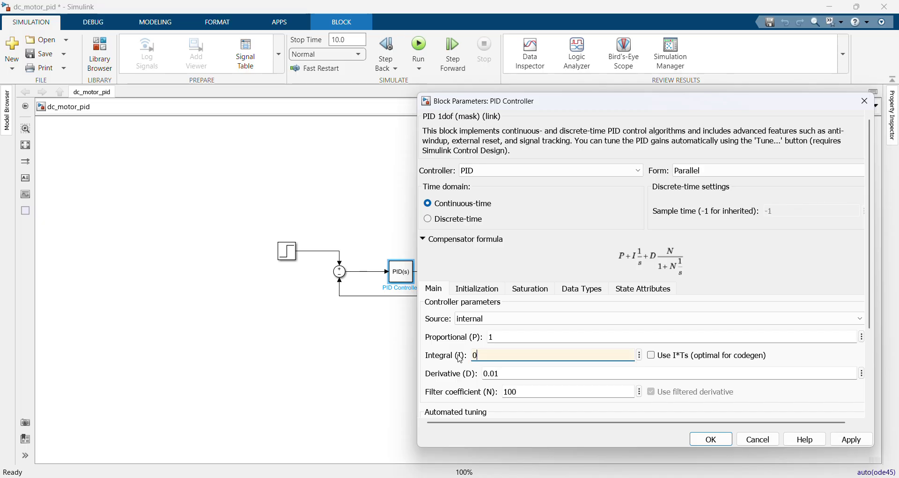
{"action": "double_click", "coordinate": [490, 373]}
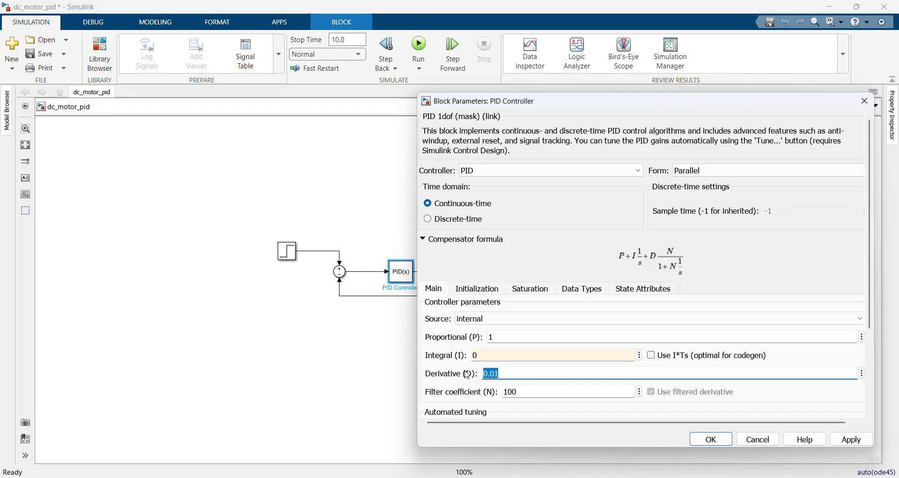
{"action": "type", "text": "0"}
{"action": "key", "text": "Return"}
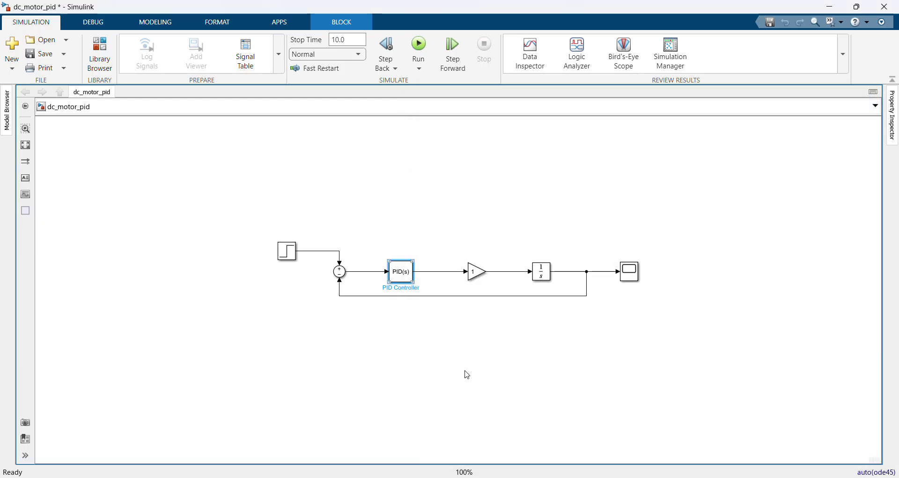
Simulate the model with proportional control only and examine the step response in the Scope.
{"action": "left_click", "coordinate": [419, 45]}
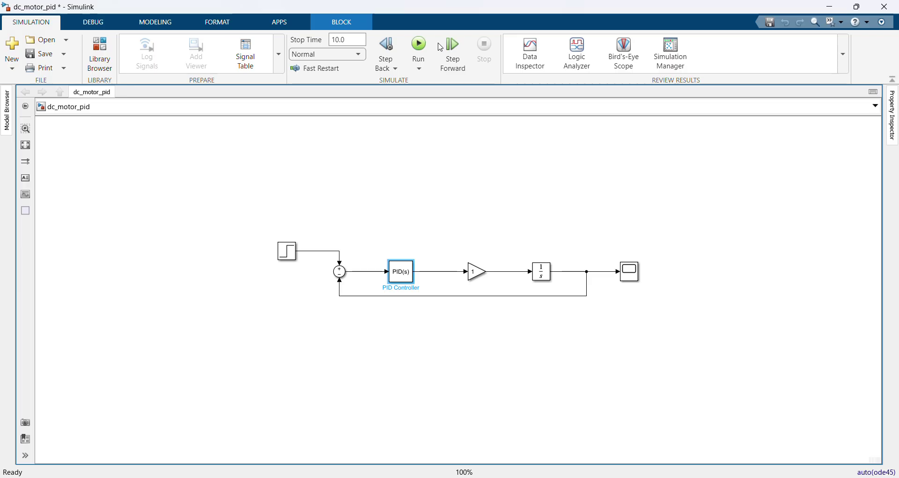
{"action": "double_click", "coordinate": [632, 283]}
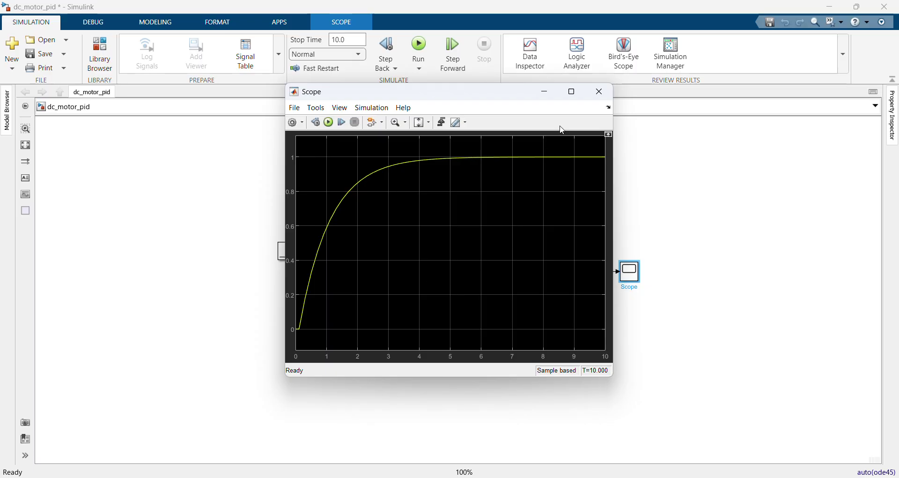
{"action": "left_click", "coordinate": [599, 91]}
Set the PID Controller block's integral gain to 0.5.
{"action": "left_click", "coordinate": [405, 279]}
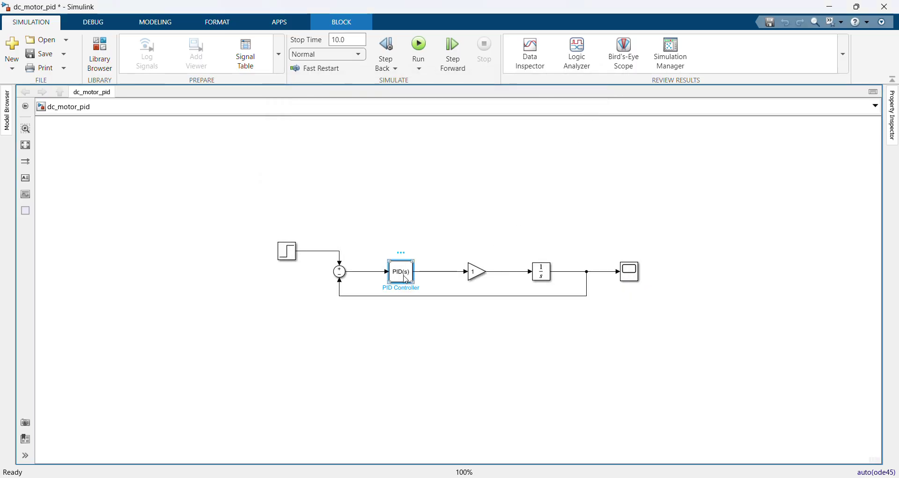
{"action": "double_click", "coordinate": [406, 278]}
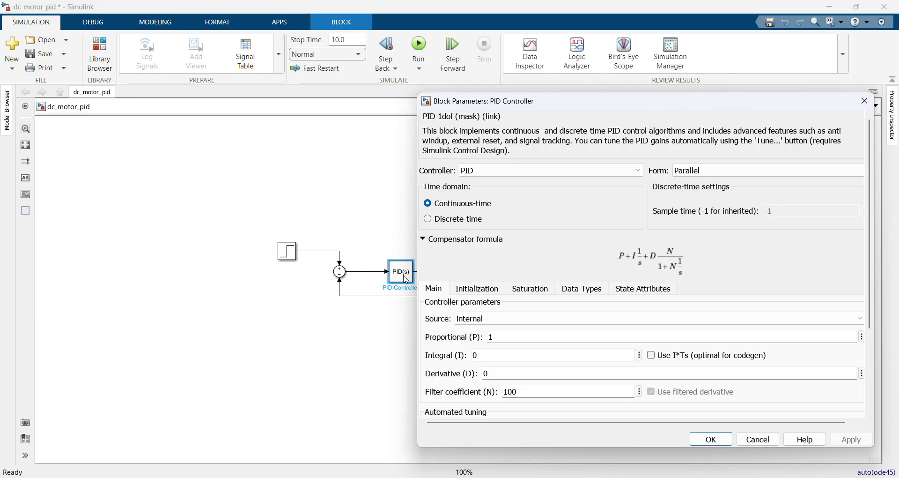
{"action": "double_click", "coordinate": [487, 354]}
{"action": "type", "text": "0.5"}
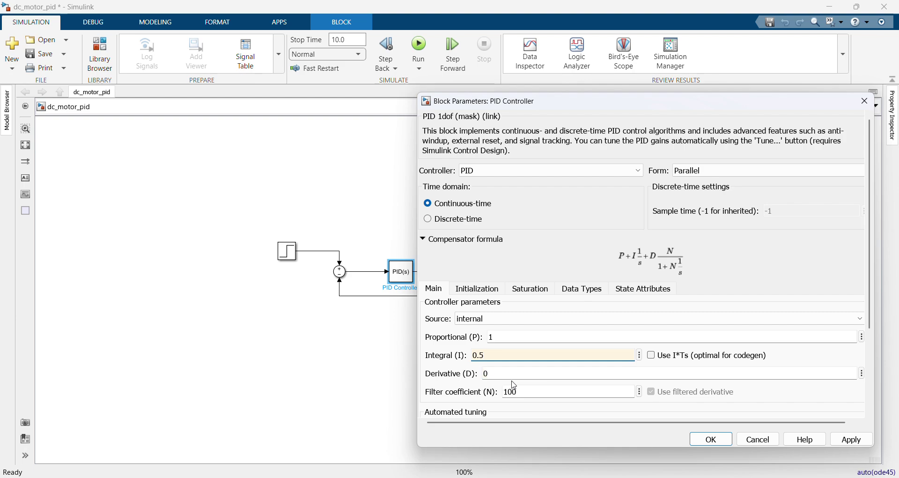
{"action": "left_click", "coordinate": [712, 443]}
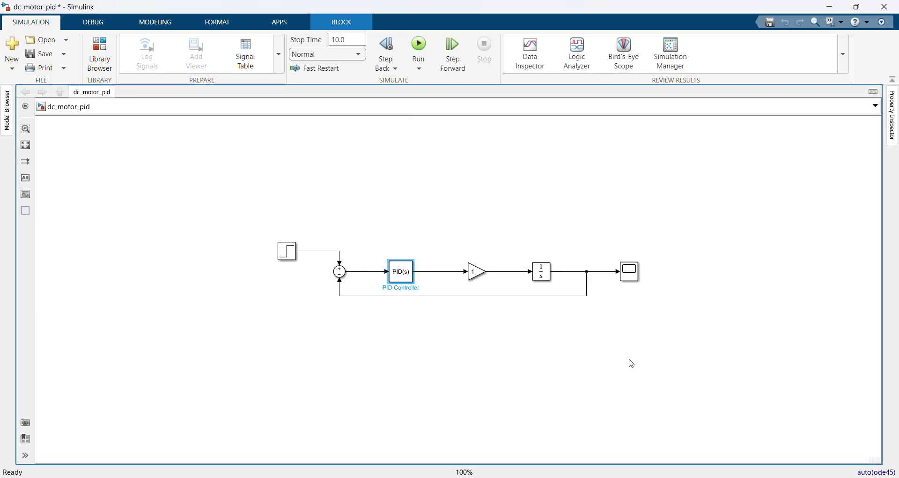
Simulate the model with proportional and integral control and examine the step response in the Scope.
{"action": "left_click", "coordinate": [420, 53]}
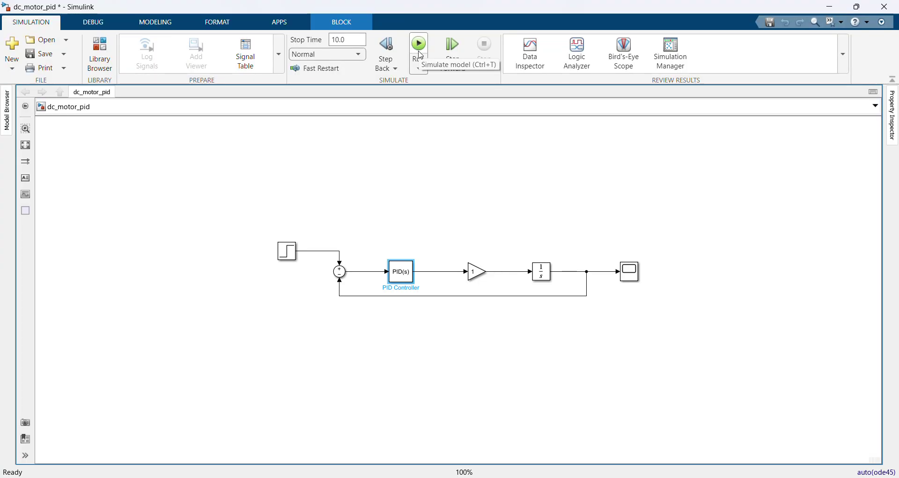
{"action": "double_click", "coordinate": [635, 275]}
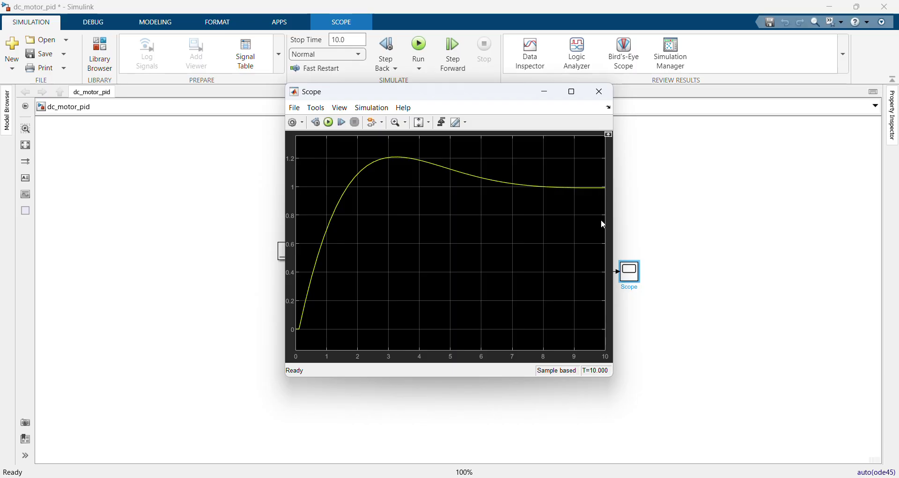
{"action": "left_click", "coordinate": [598, 91]}
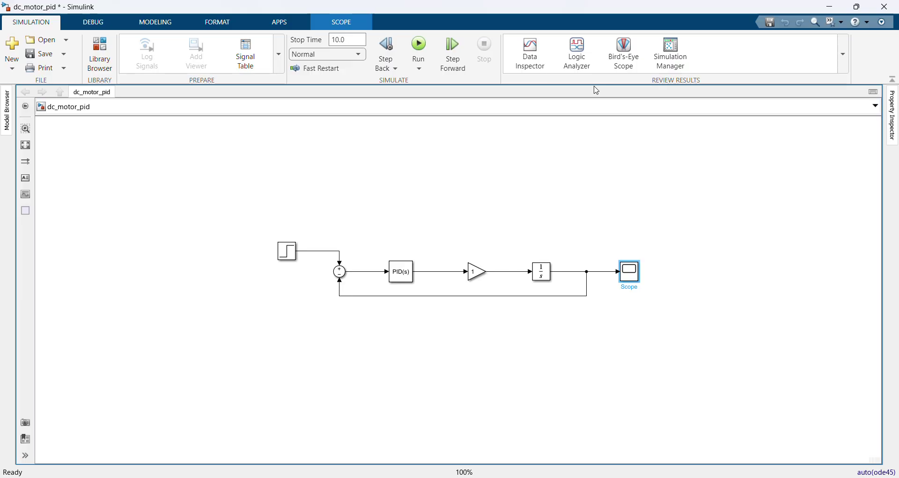
Set the PID Controller block's derivative gain to 0.01.
{"action": "left_click", "coordinate": [409, 277]}
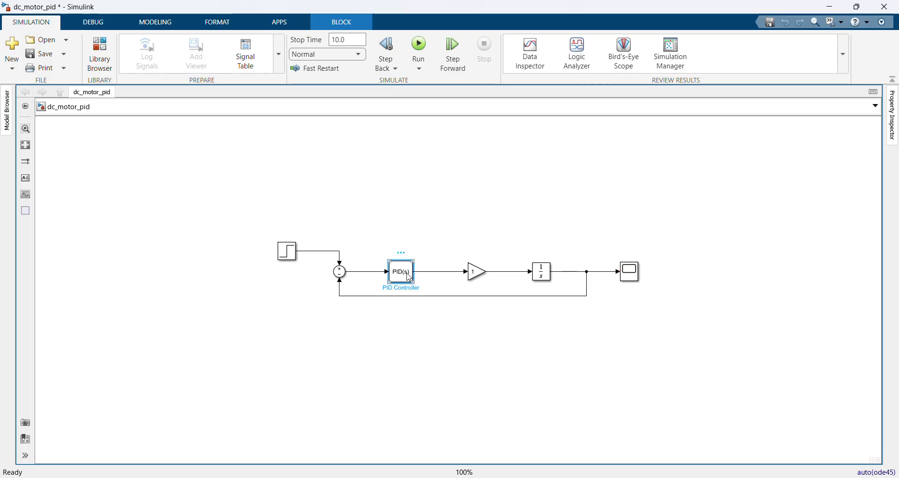
{"action": "double_click", "coordinate": [404, 278]}
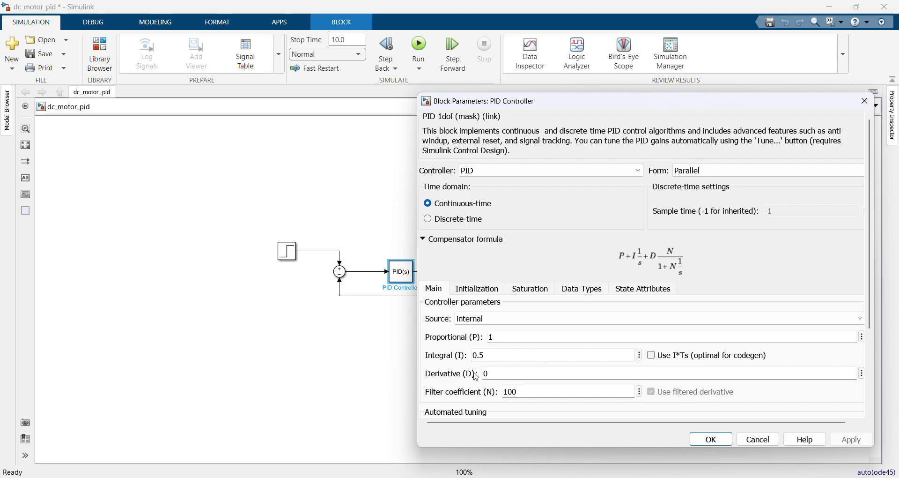
{"action": "double_click", "coordinate": [488, 375]}
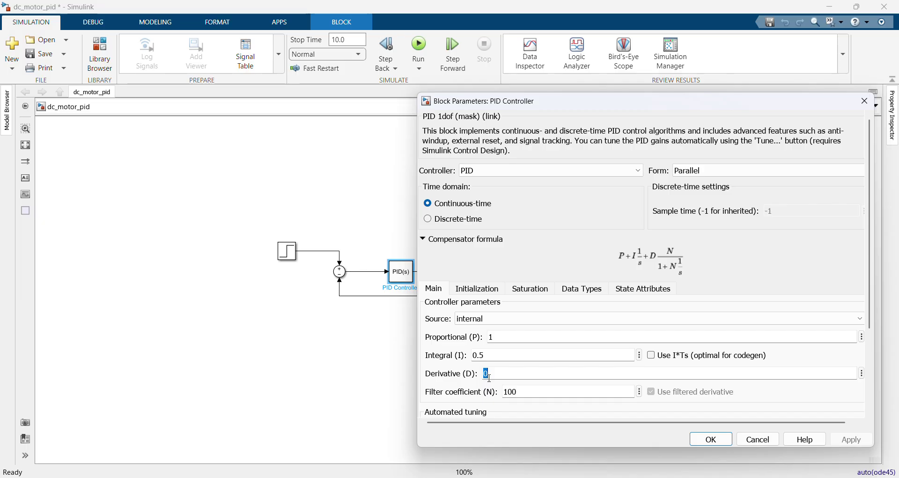
{"action": "type", "text": "0.01"}
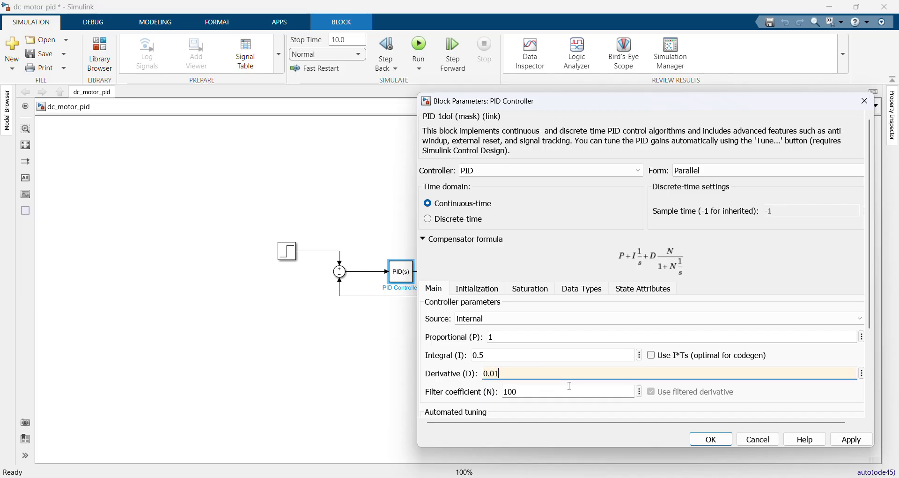
{"action": "key", "text": "Return"}
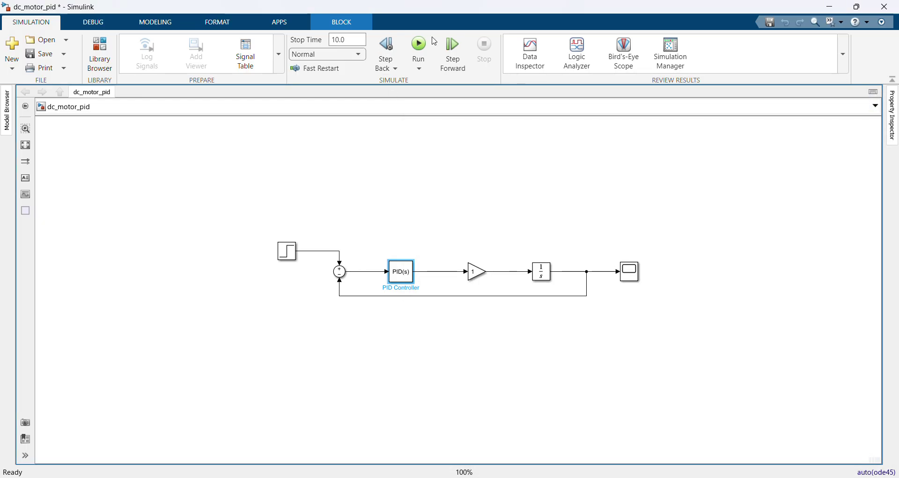
Simulate the model with all three PID gains active and examine the step response in the Scope.
{"action": "left_click", "coordinate": [422, 46]}
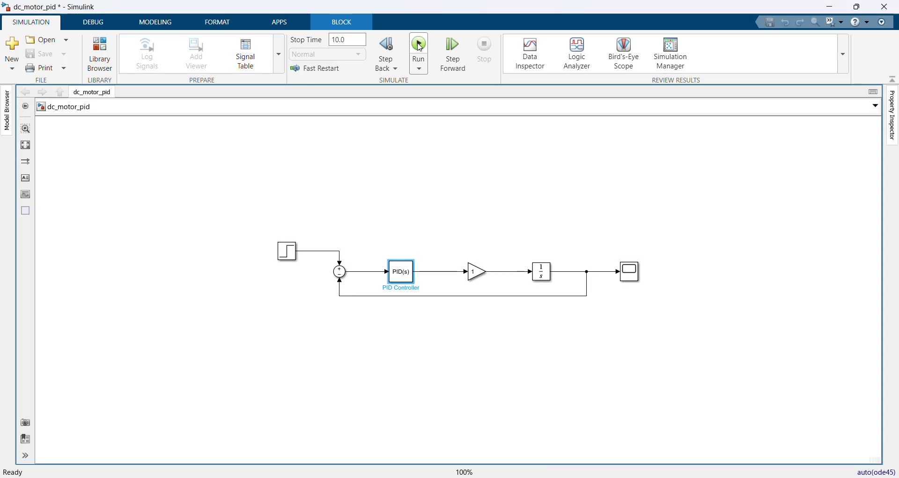
{"action": "double_click", "coordinate": [640, 267]}
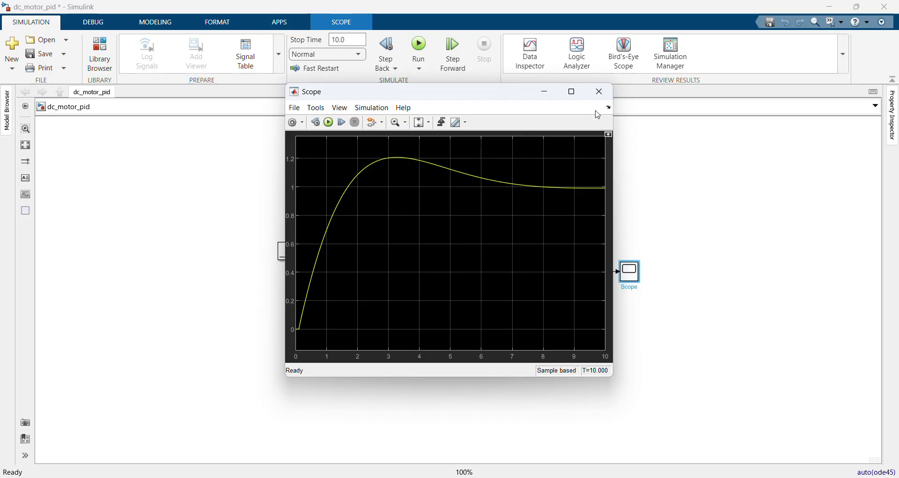
{"action": "left_click", "coordinate": [600, 92]}
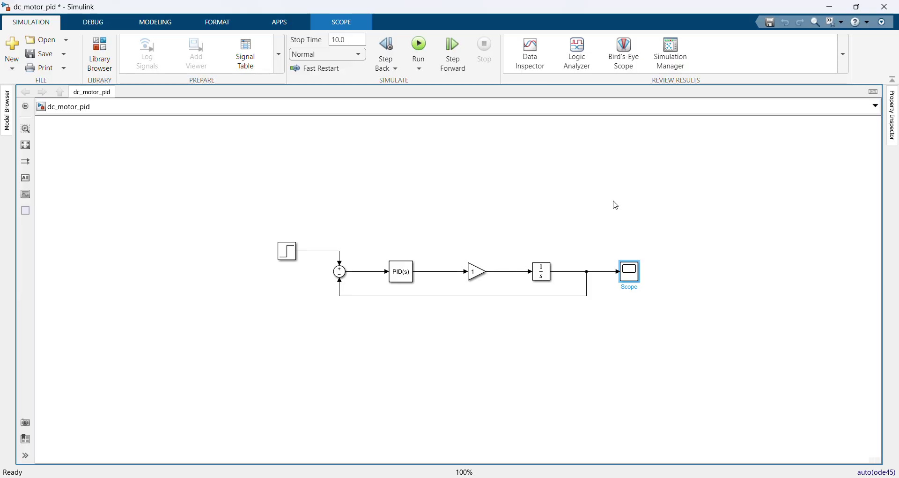
Review the PID Controller block's gain settings and close its parameters without changing them.
{"action": "left_click", "coordinate": [405, 277]}
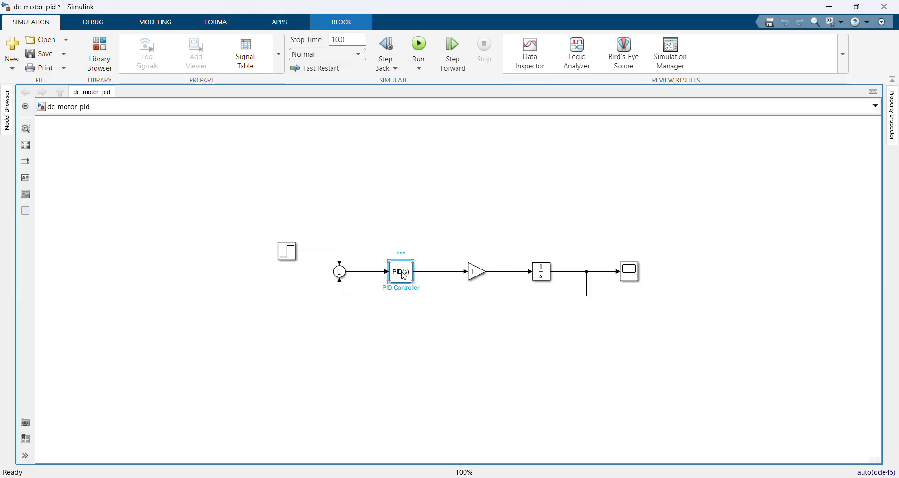
{"action": "double_click", "coordinate": [405, 276]}
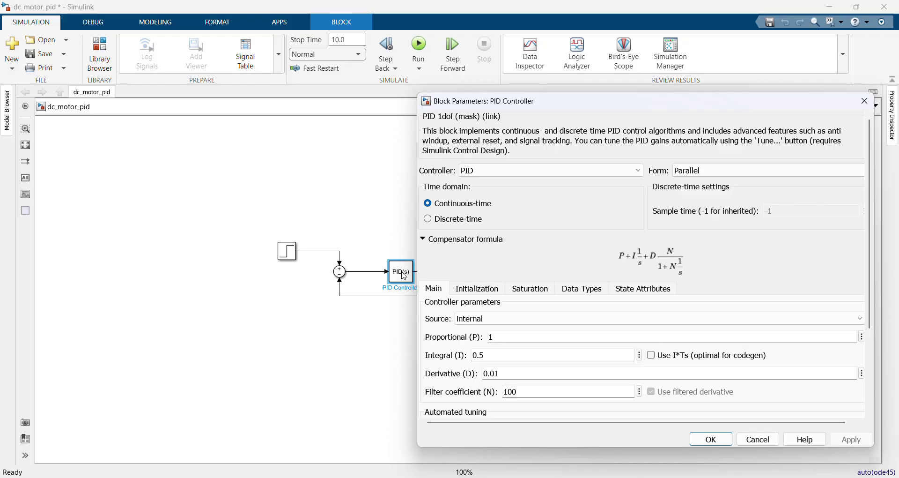
{"action": "left_click", "coordinate": [758, 439]}
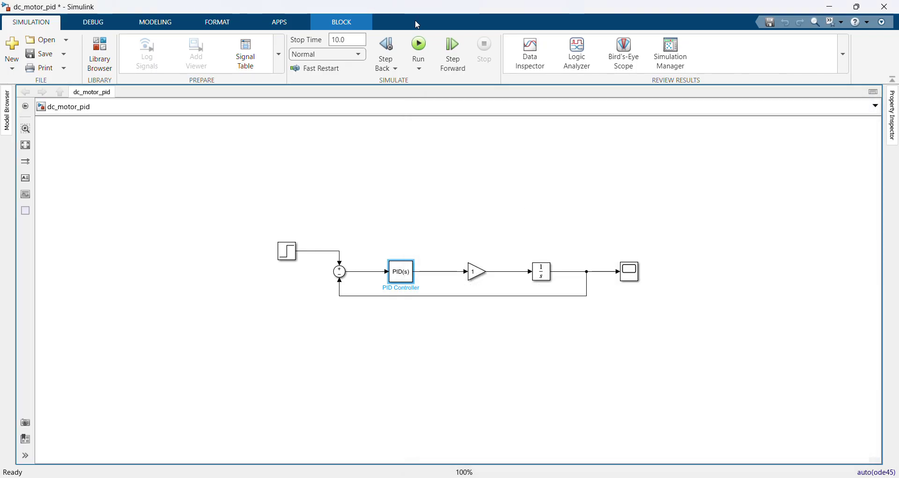